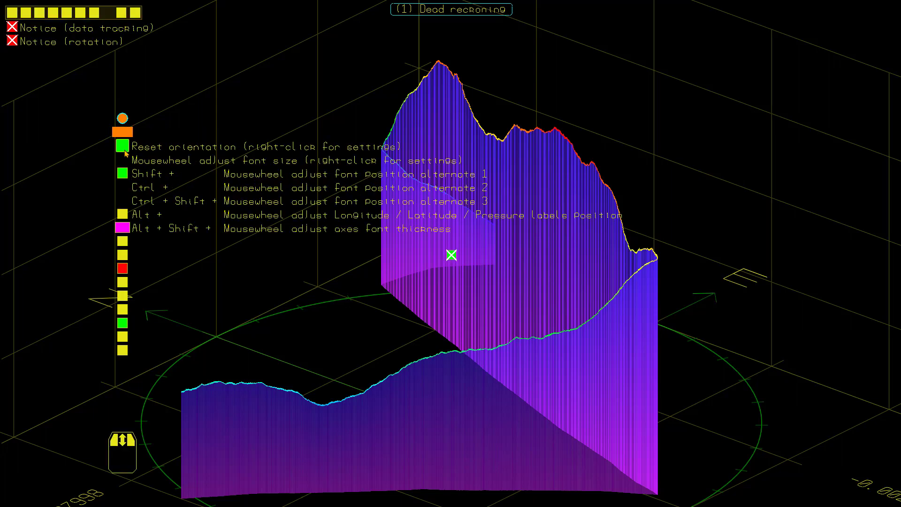
Step: Thicken the dead-reckoning track line and hide the shaded vertical drop surface beneath it
right_click(124, 151)
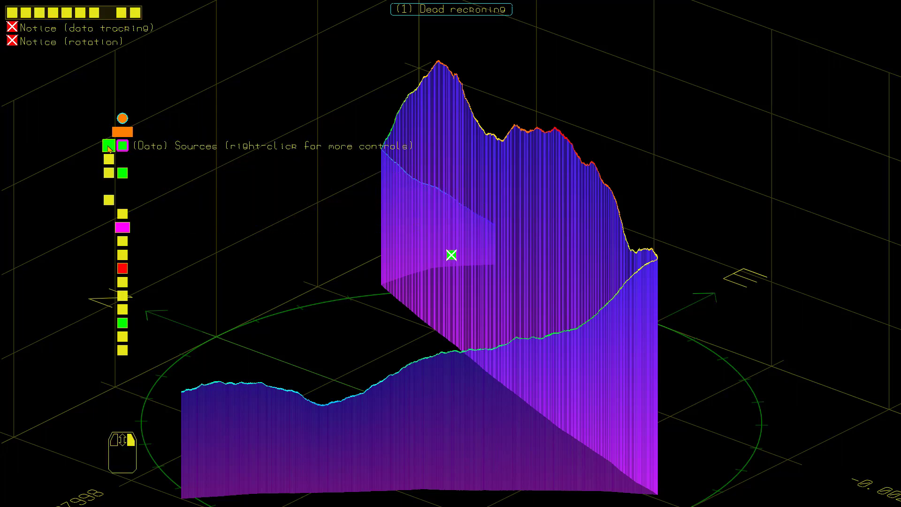
right_click(108, 149)
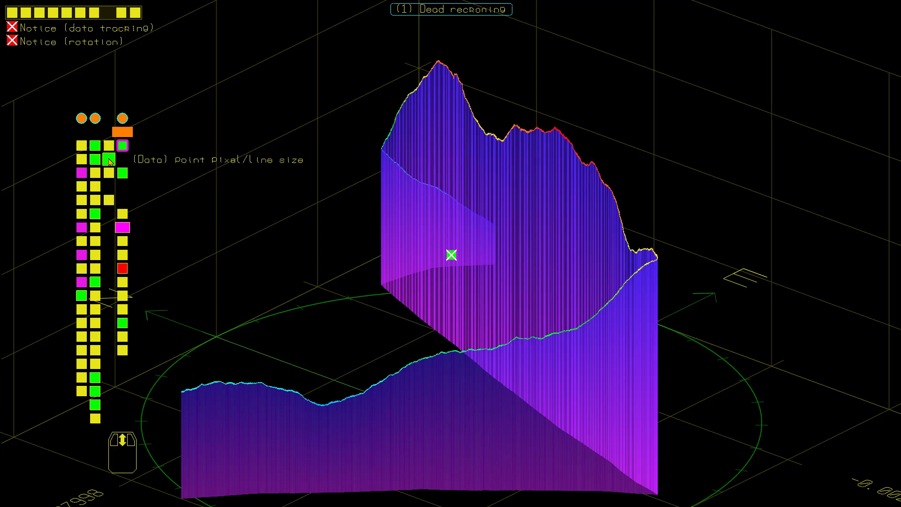
click(109, 161)
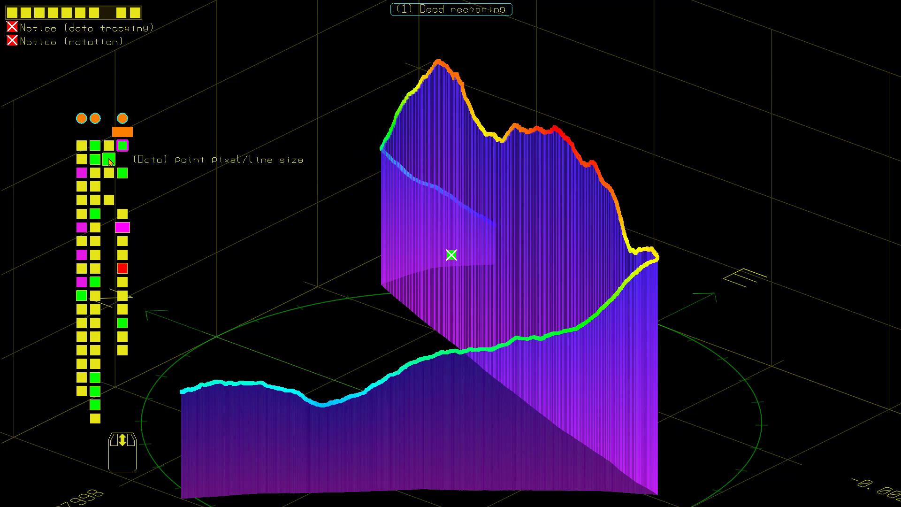
click(98, 285)
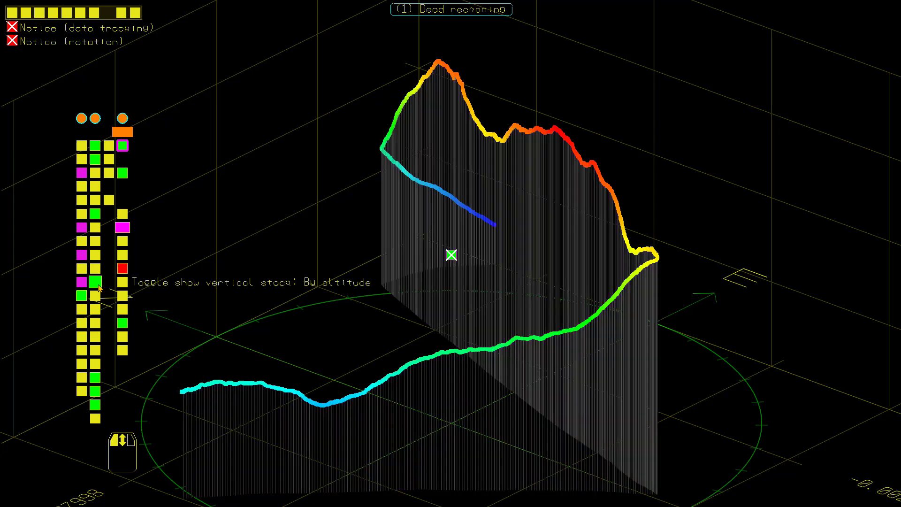
Step: Cycle through the track's colour-by modes and enable mono colour mode
click(96, 162)
click(96, 161)
click(96, 162)
click(96, 162)
right_click(96, 162)
click(96, 161)
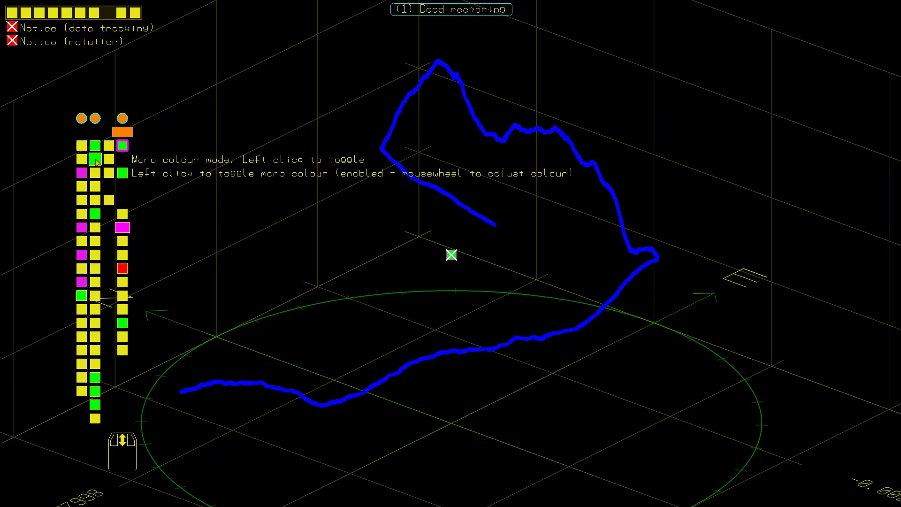
Step: Try turquoise, yellow and green as the mono track colour and return it to blue
scroll(96, 161, up, 5)
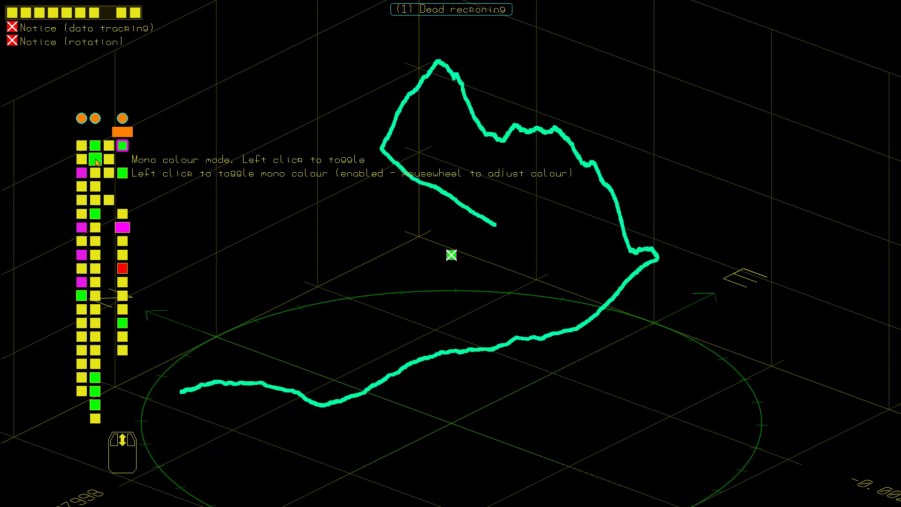
scroll(96, 161, up, 2)
scroll(96, 162, up, 6)
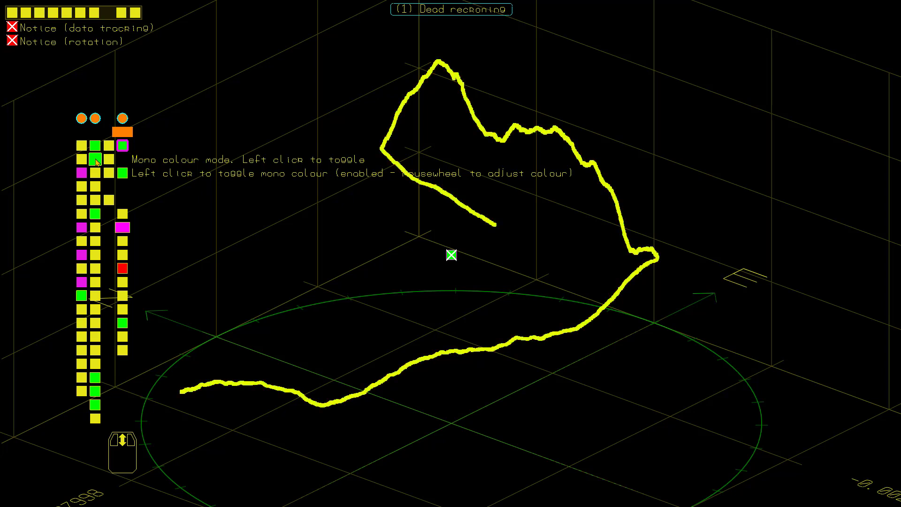
scroll(96, 161, up, 2)
scroll(96, 162, down, 5)
scroll(96, 162, down, 4)
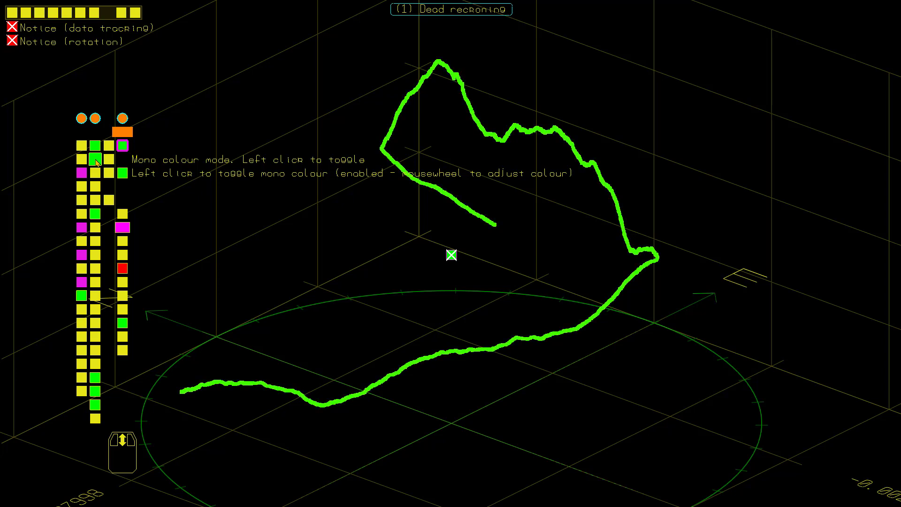
scroll(96, 161, down, 5)
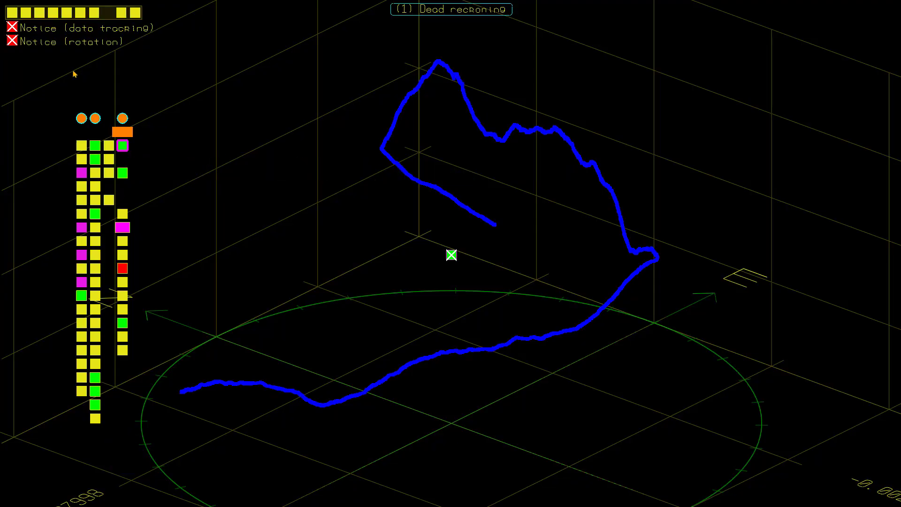
scroll(66, 12, down, 4)
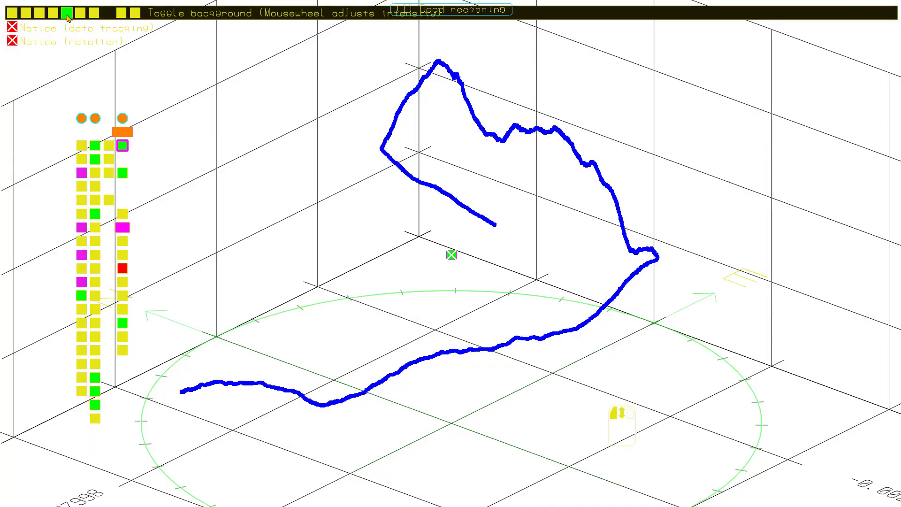
Step: Try black, cyan and light blue as the mono track colour against the white background
click(96, 167)
mouse_move(513, 370)
mouse_down()
mouse_move(480, 315)
mouse_move(519, 362)
mouse_up()
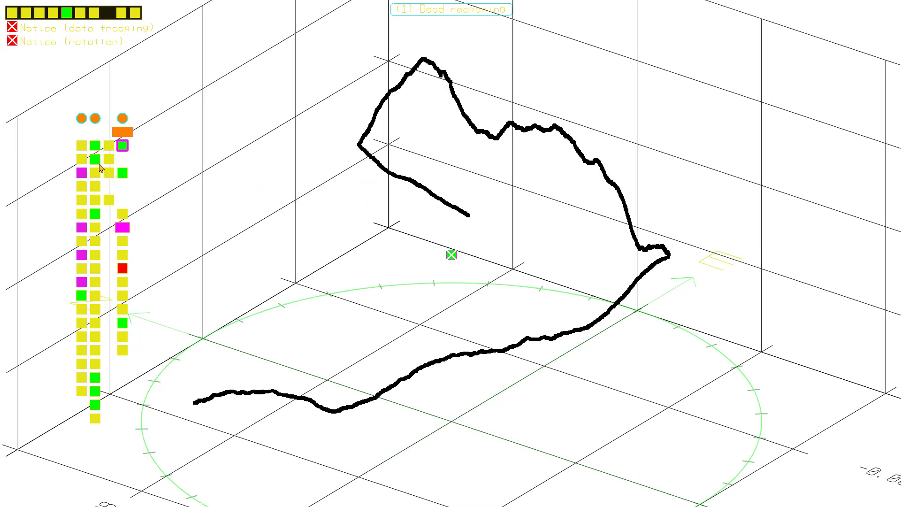
scroll(96, 165, up, 4)
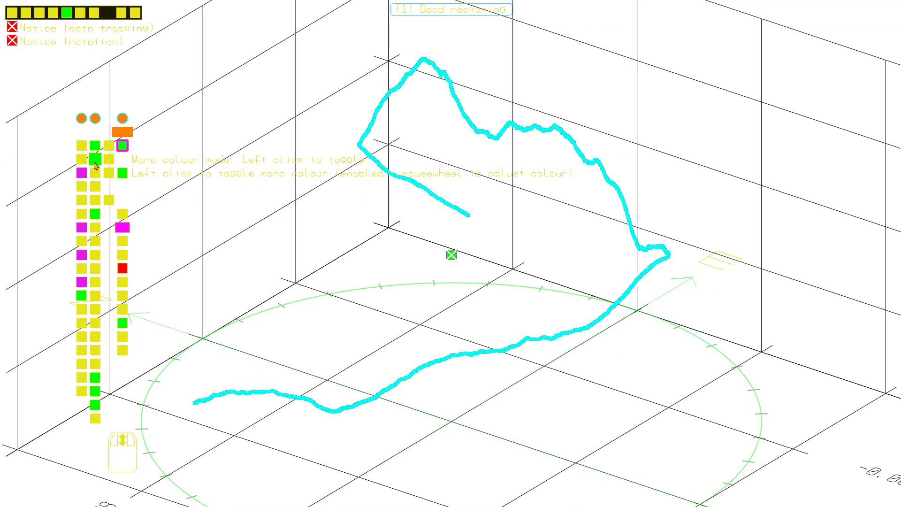
scroll(95, 165, down, 1)
Step: Switch back to the dark background and disable the track's mono colour mode
click(69, 13)
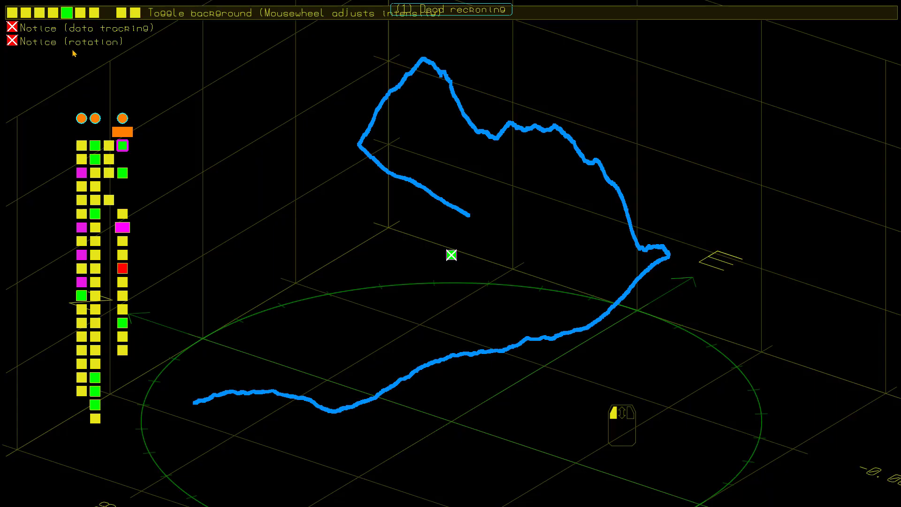
click(95, 163)
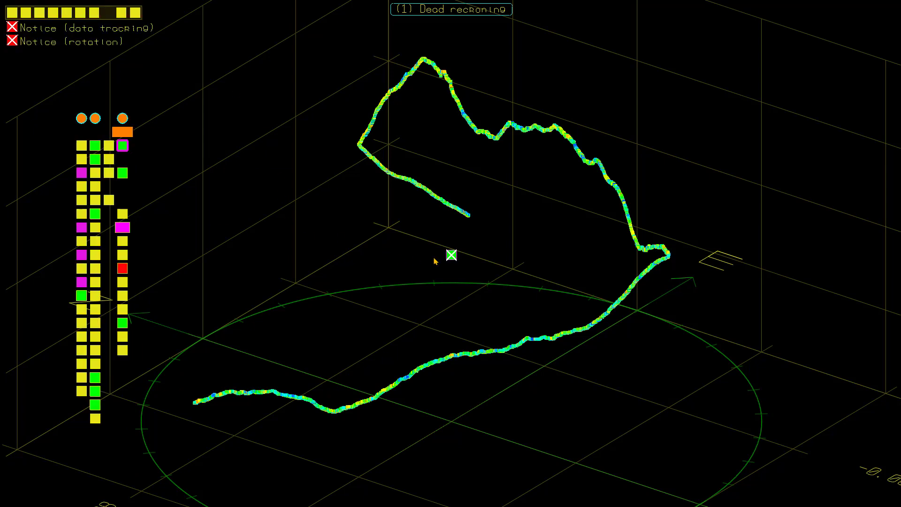
Step: Show the Colour map Generator and place the smaller plot below its colour bar, leaving the plot deselected
mouse_move(453, 260)
drag(451, 258, 470, 380)
scroll(458, 284, down, 7)
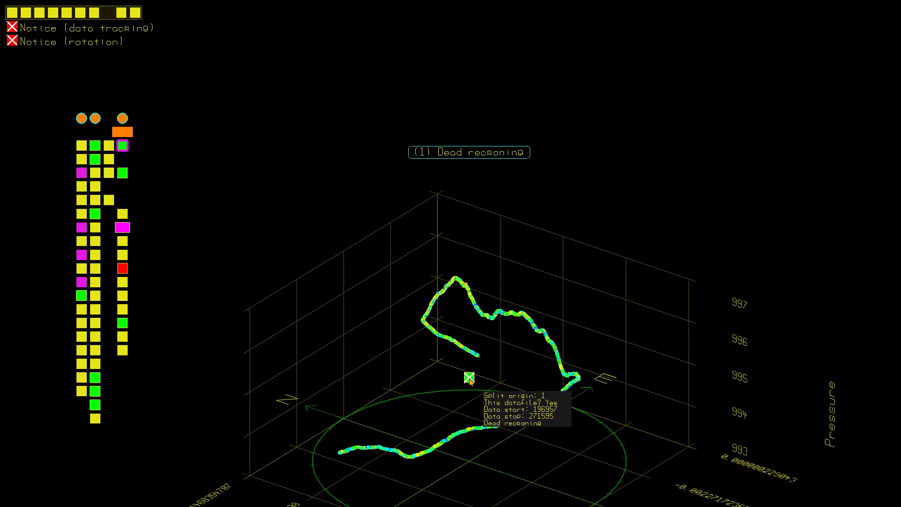
click(40, 14)
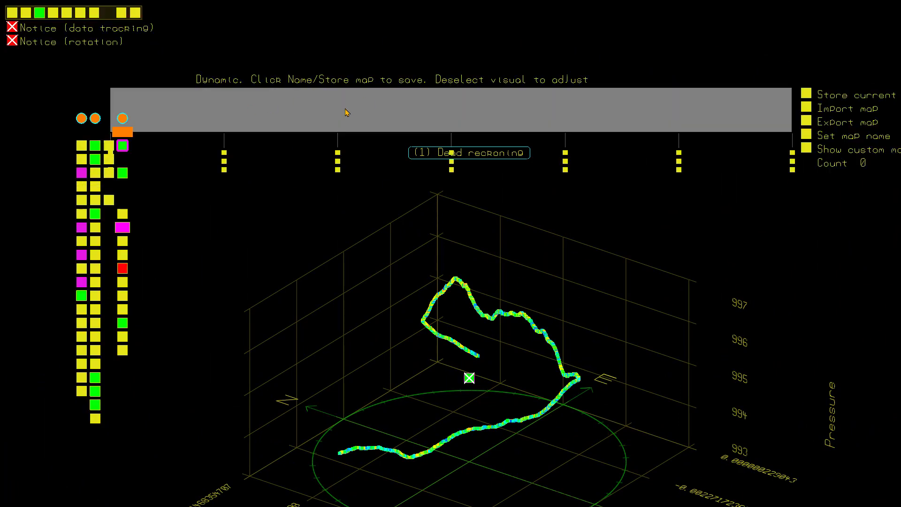
mouse_move(470, 384)
drag(469, 381, 457, 442)
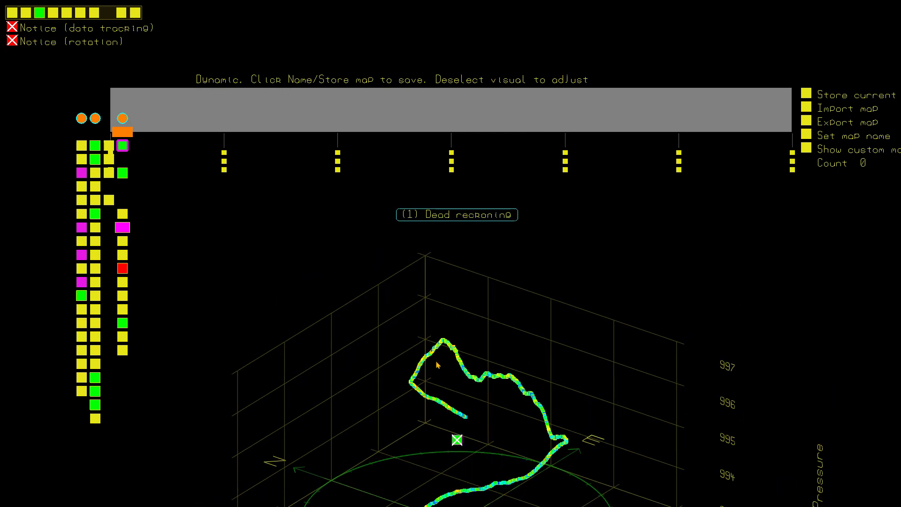
click(290, 310)
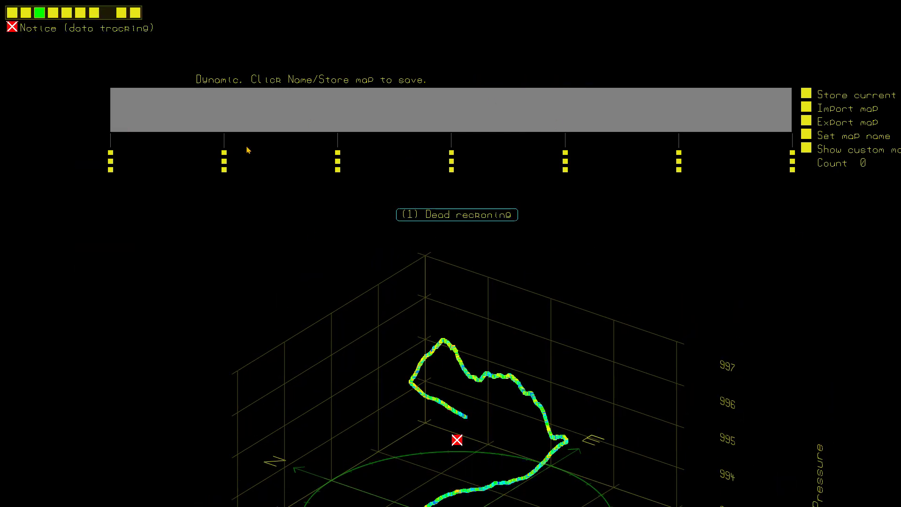
Step: Tint the colour map's first node red and its second node green by raising those channel values
mouse_move(225, 162)
mouse_move(112, 158)
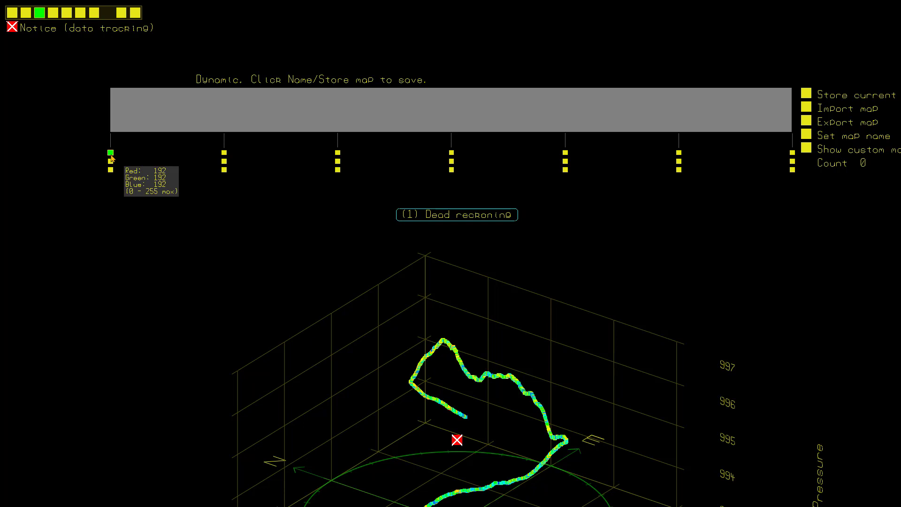
scroll(111, 156, up, 2)
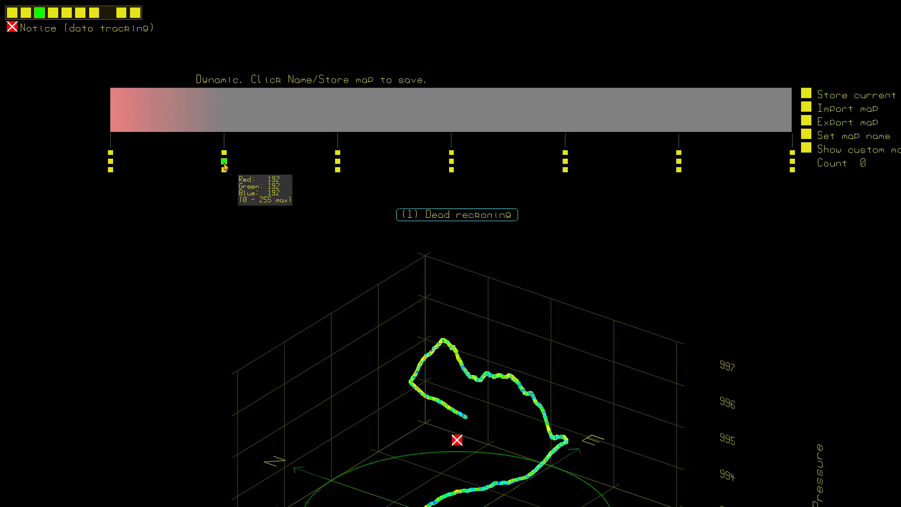
scroll(224, 165, up, 1)
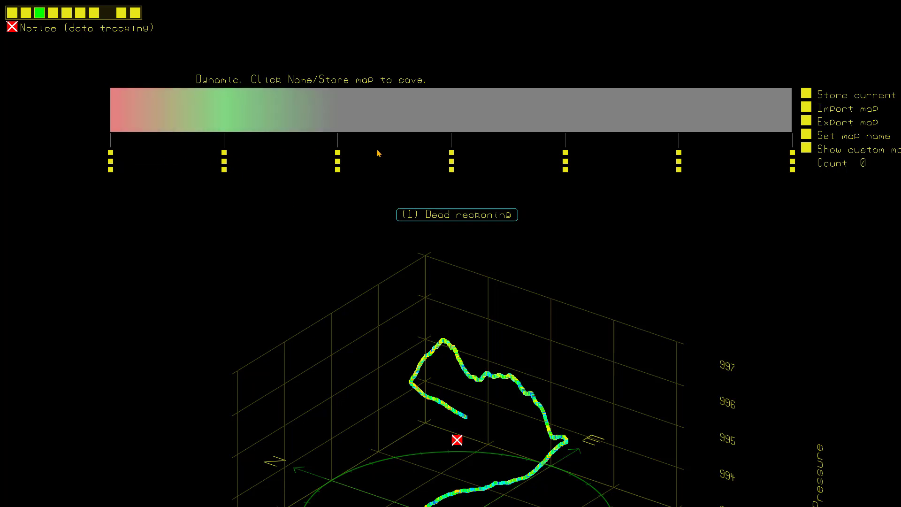
Step: Set the third colour-map node's blue to 199 and the sixth node to red 148 and green 205
mouse_move(338, 172)
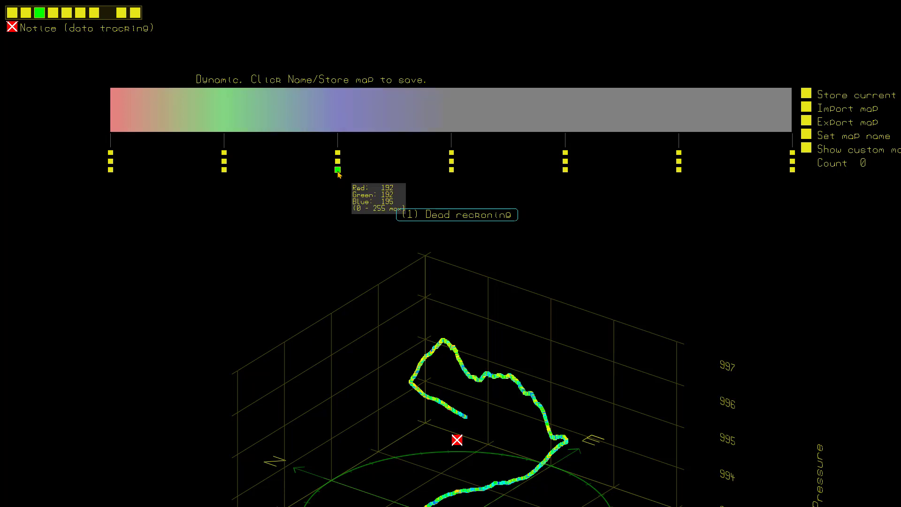
scroll(679, 162, up, 3)
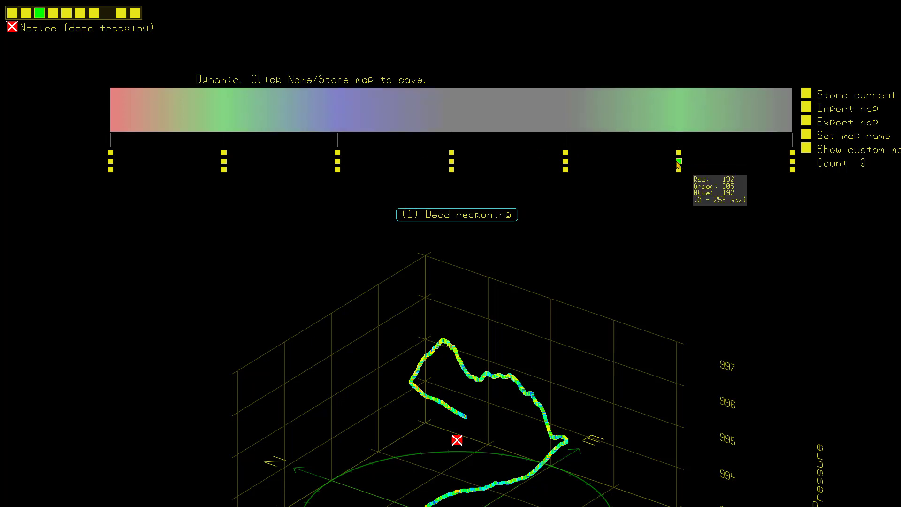
scroll(679, 153, down, 2)
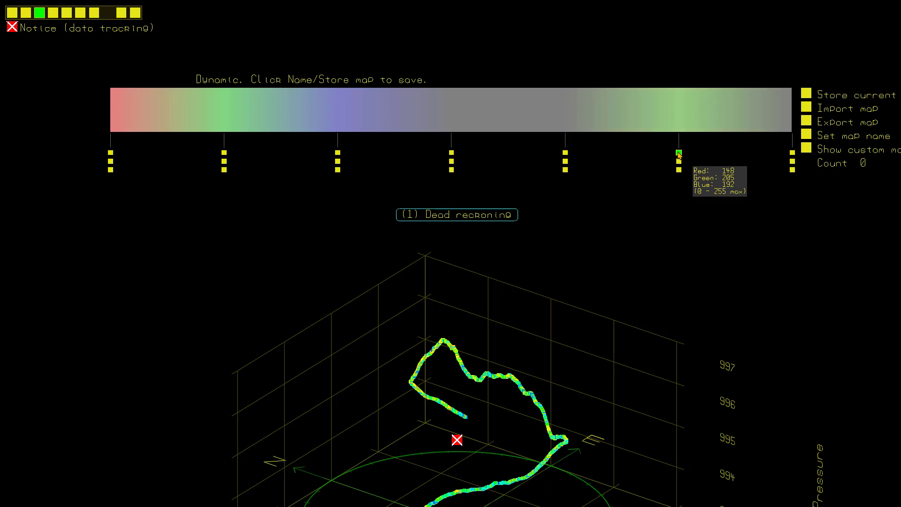
Step: Move the sixth colour-map node toward the end of the bar and the fourth node toward its start
drag(678, 153, 700, 160)
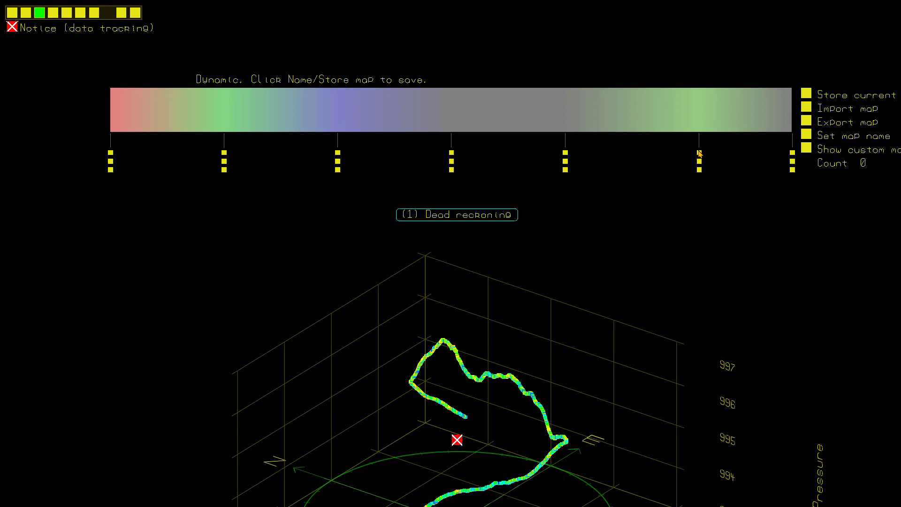
drag(699, 153, 731, 170)
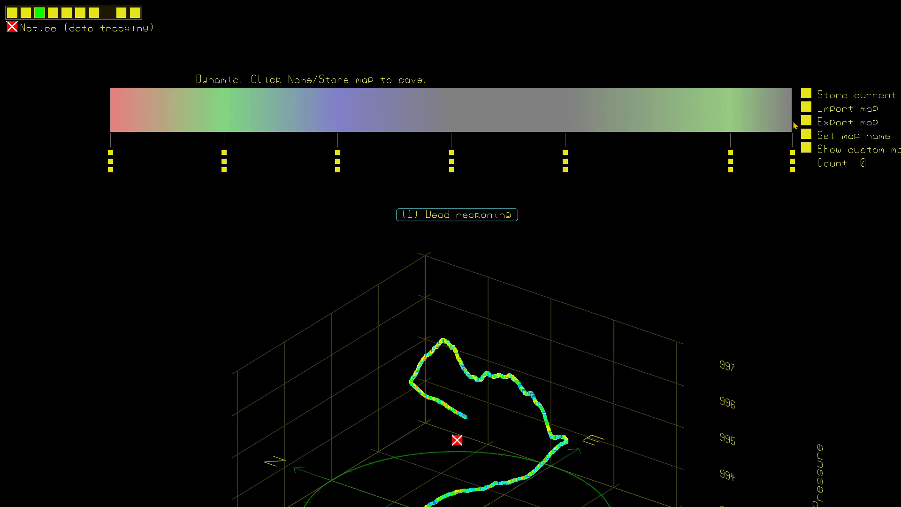
mouse_move(451, 159)
mouse_down()
mouse_move(521, 162)
mouse_move(423, 162)
mouse_up()
Step: Move the third colour-map node closer to the second and raise its red value to make it pink-purple
mouse_move(337, 166)
mouse_down()
mouse_move(389, 168)
mouse_move(286, 169)
mouse_up()
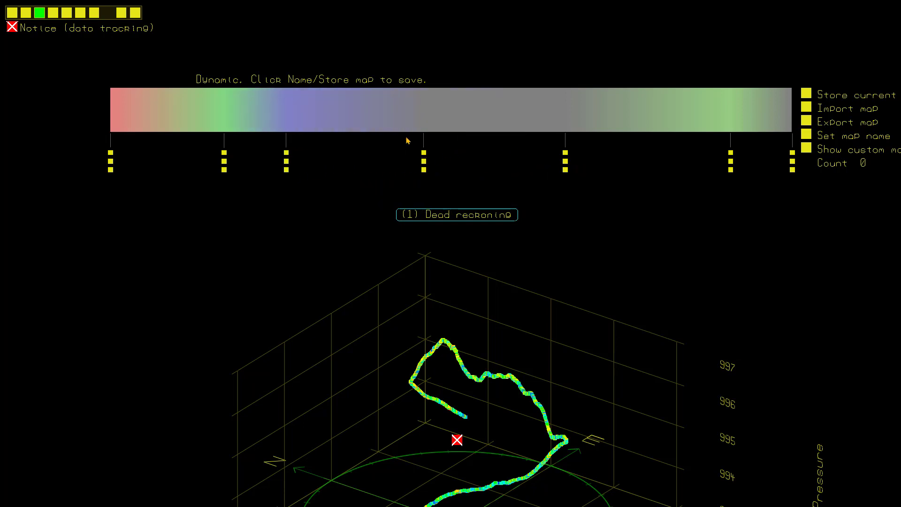
mouse_move(287, 159)
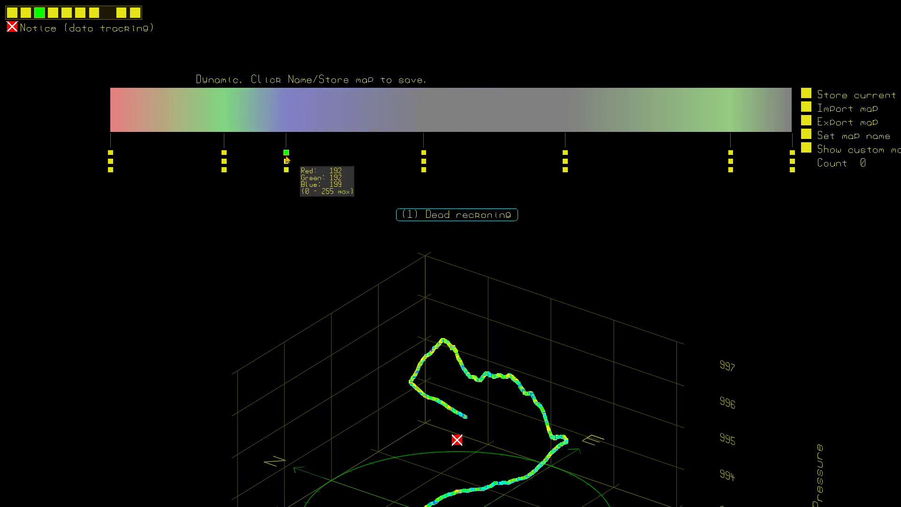
scroll(287, 158, up, 5)
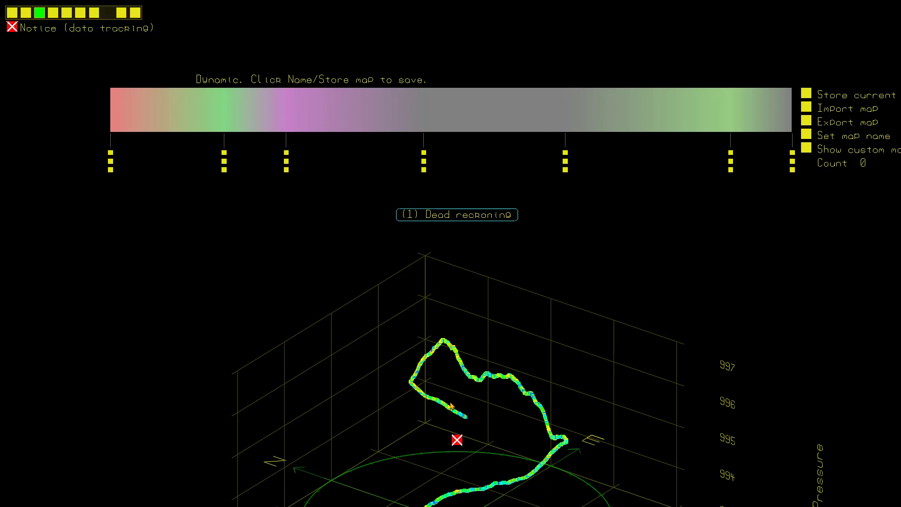
Step: Move the plot back to the centre and switch the track's colourmap to Dynamic
mouse_move(457, 440)
mouse_down()
mouse_move(446, 246)
mouse_move(446, 254)
mouse_up()
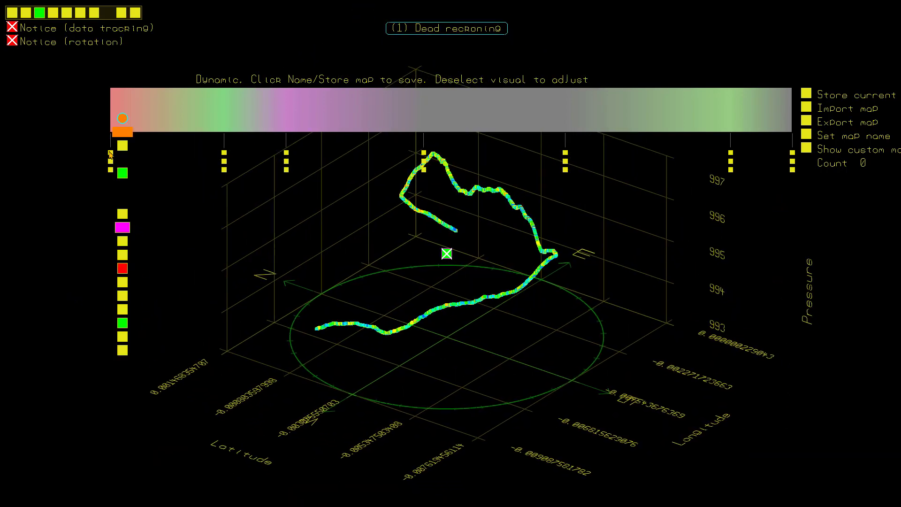
click(122, 146)
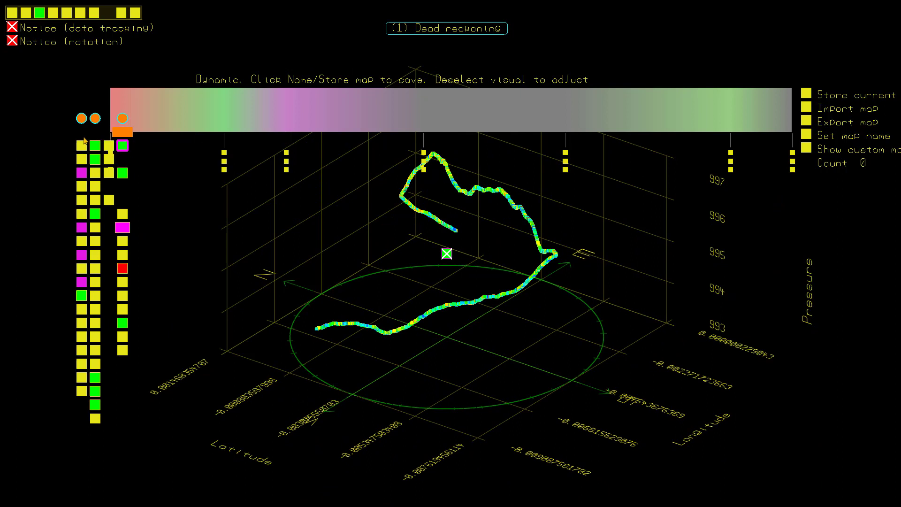
click(79, 390)
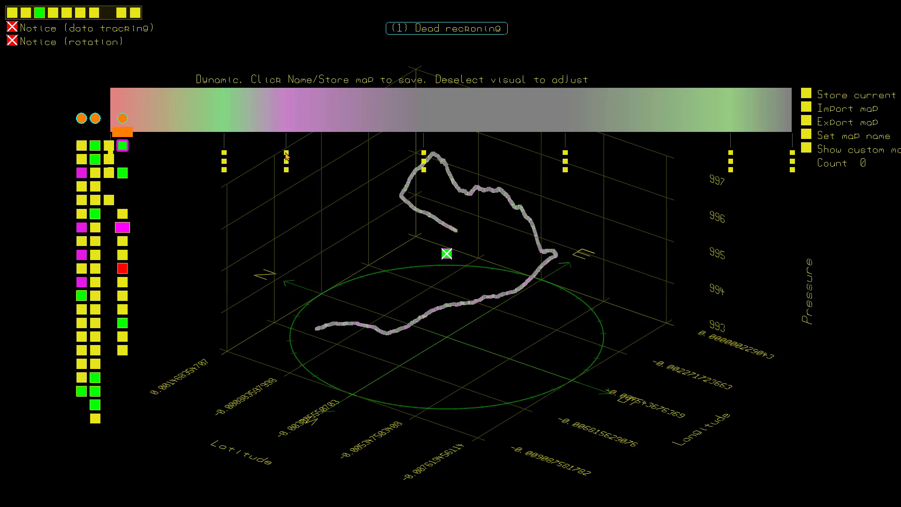
Step: Place the enlarged plot lower, deselect it, and readjust the second and third colour-map nodes, making the third blue-violet
scroll(286, 157, up, 2)
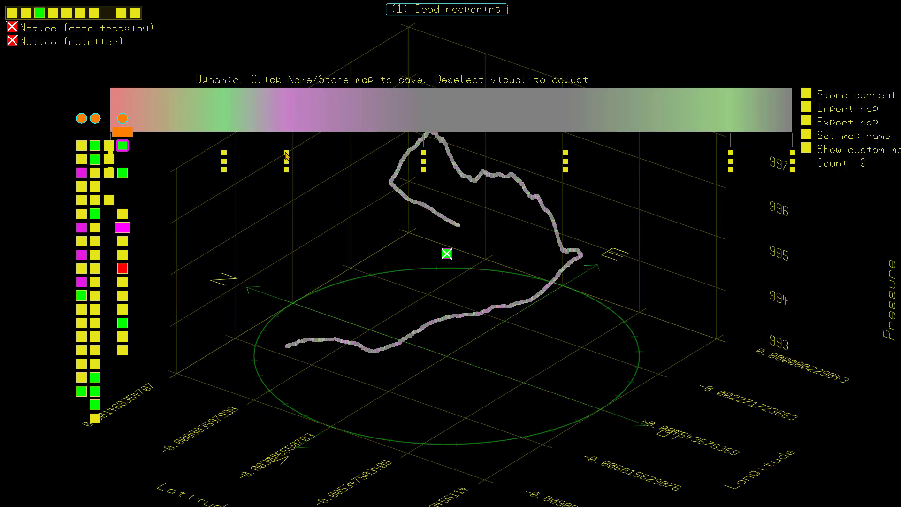
drag(448, 255, 466, 320)
click(298, 230)
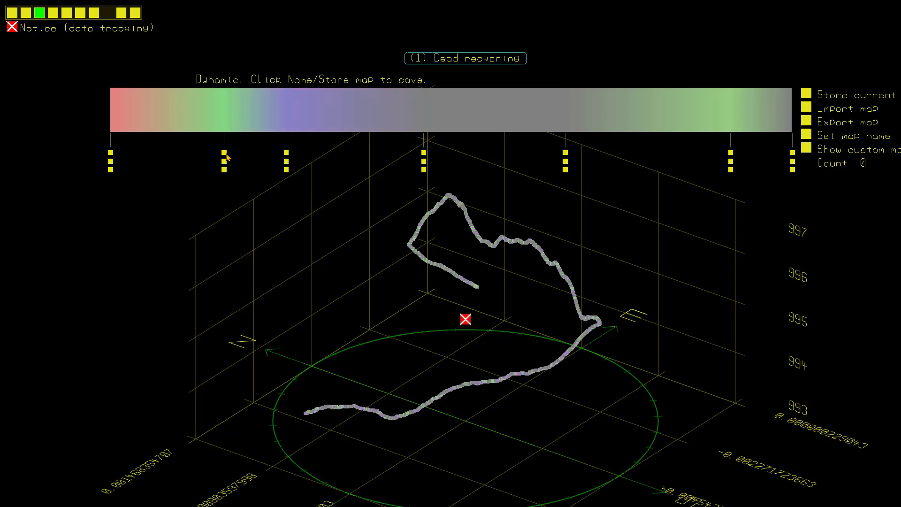
mouse_move(226, 157)
scroll(223, 155, up, 3)
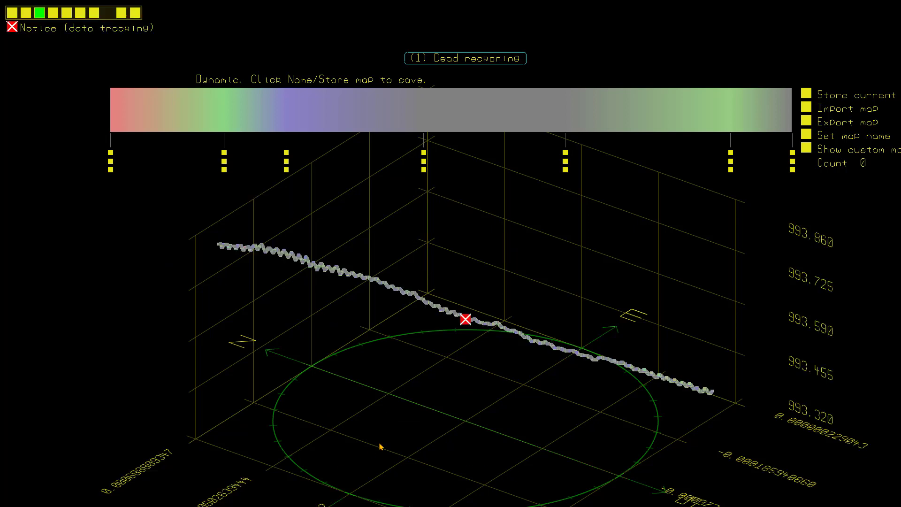
Step: Enlarge the plot, deselect it, and recolour the colour-map nodes: the second neutral grey, the sixth orange and the fourth blue
click(469, 318)
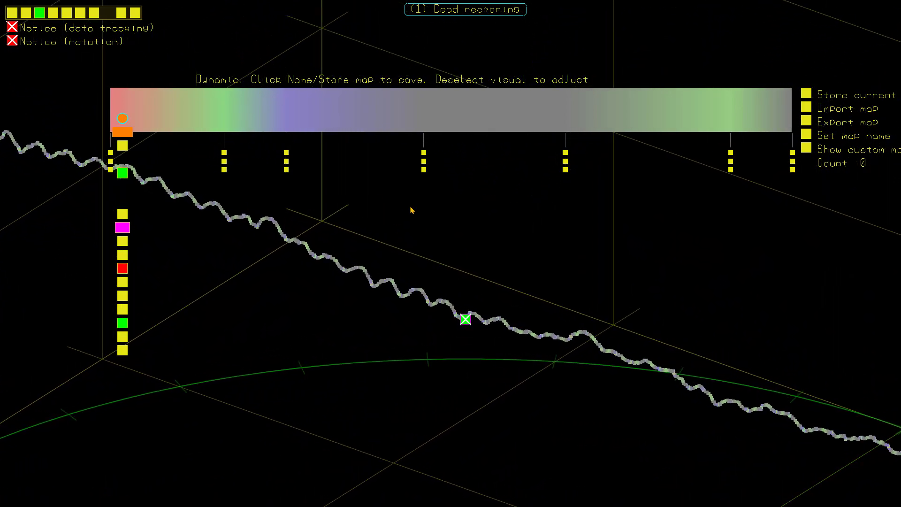
click(465, 319)
click(225, 156)
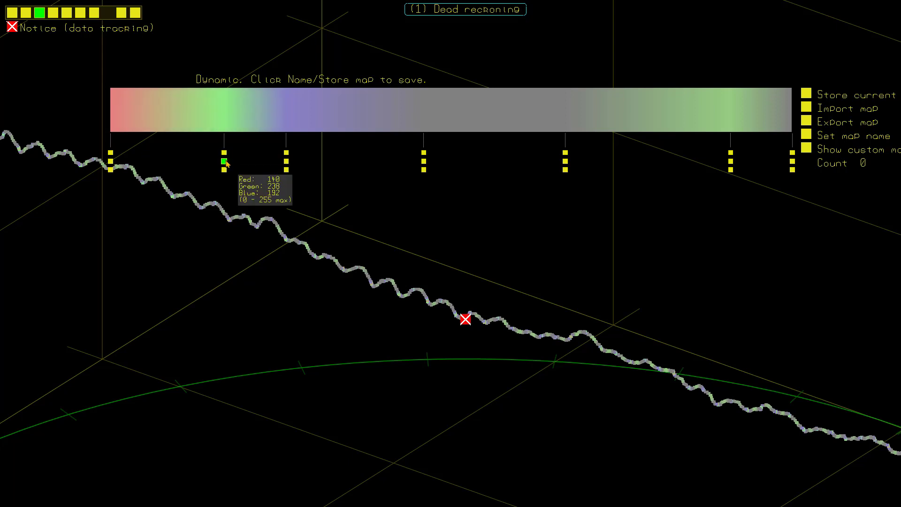
click(225, 162)
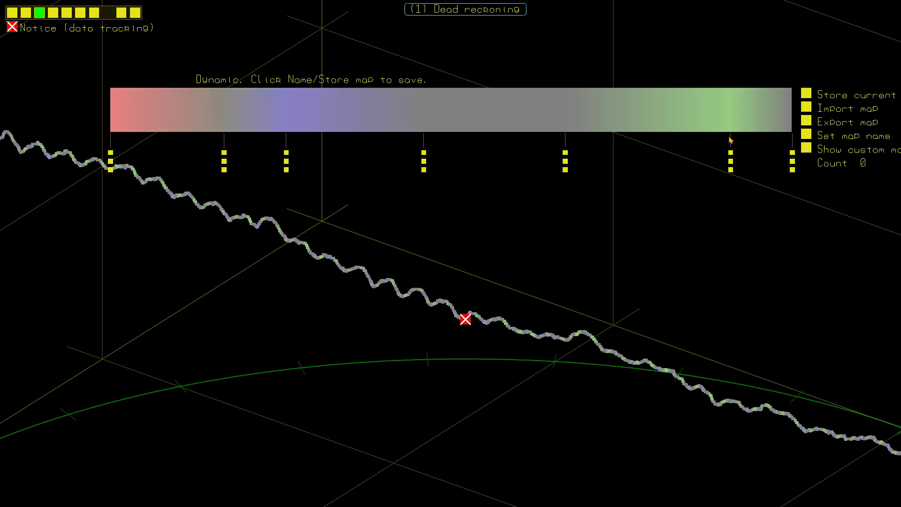
mouse_move(731, 165)
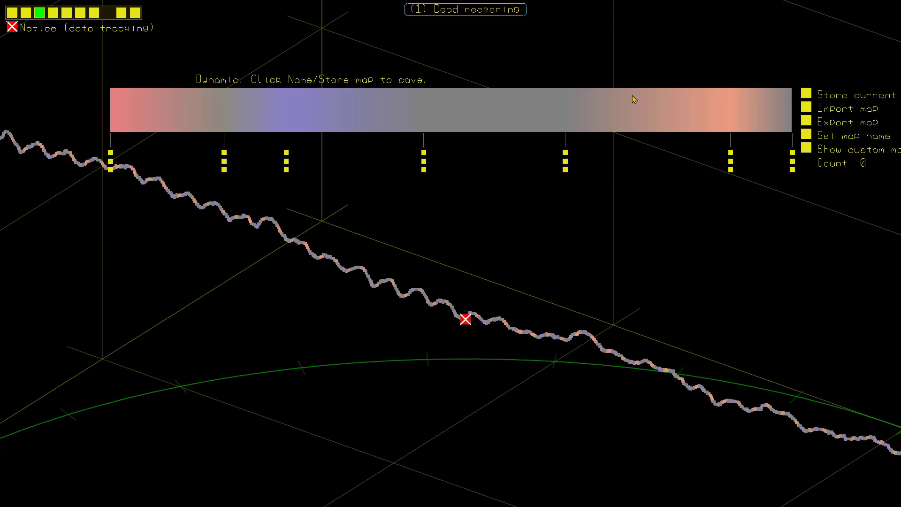
mouse_move(424, 170)
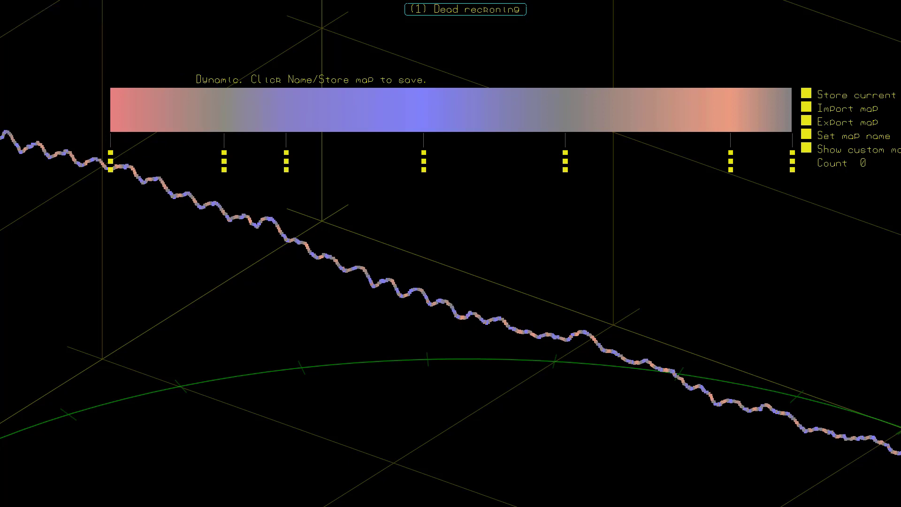
Step: Name the custom colour map FCGGDDGG and store it
click(808, 137)
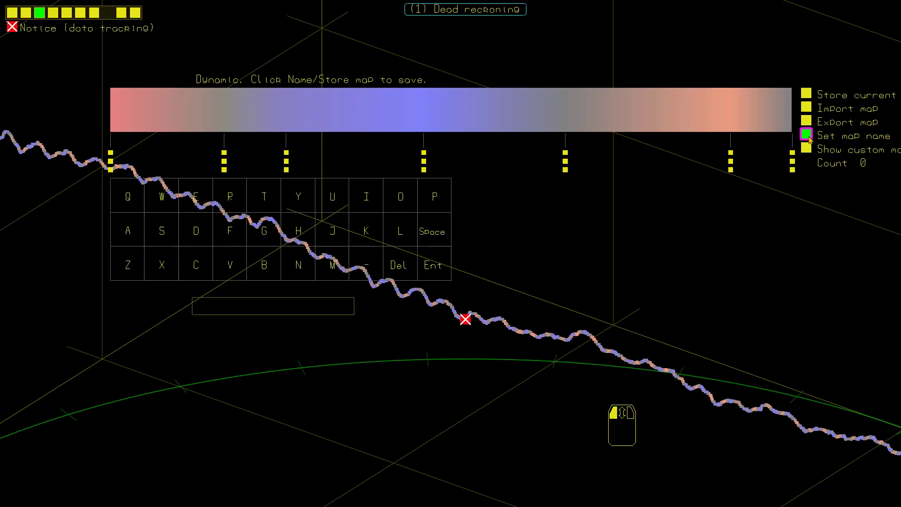
click(223, 236)
click(200, 258)
click(257, 237)
click(256, 237)
double_click(193, 231)
click(263, 230)
click(263, 230)
click(436, 274)
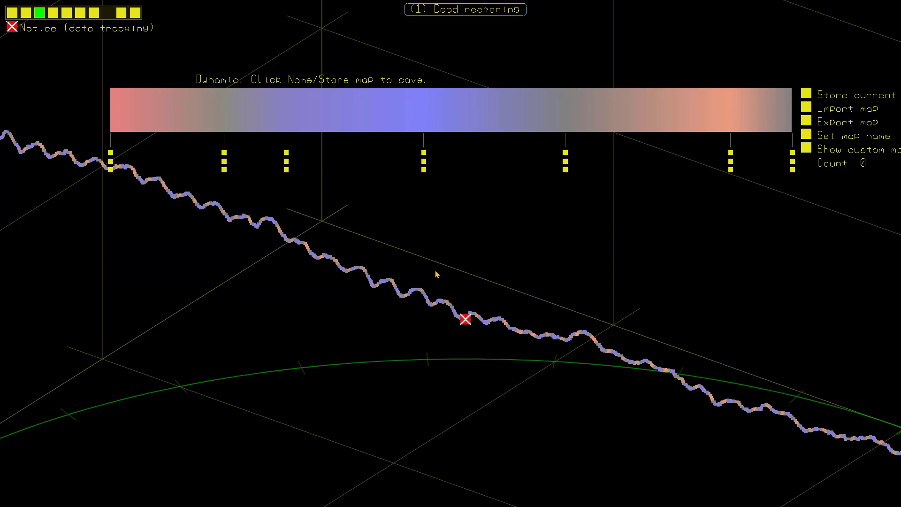
click(807, 94)
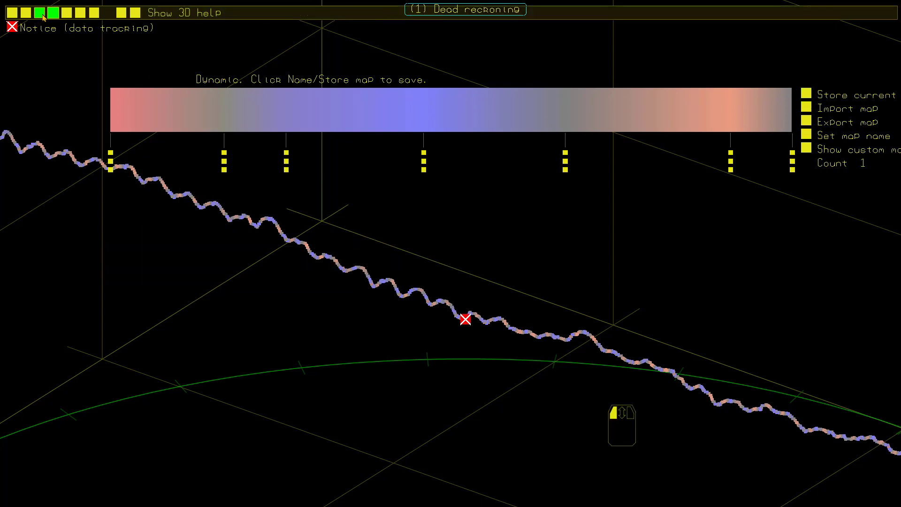
Step: Toggle the track's colourmap between Jet and the stored FCGGDDGG map, leave it on FCGGDDGG, and deselect the plot
click(465, 319)
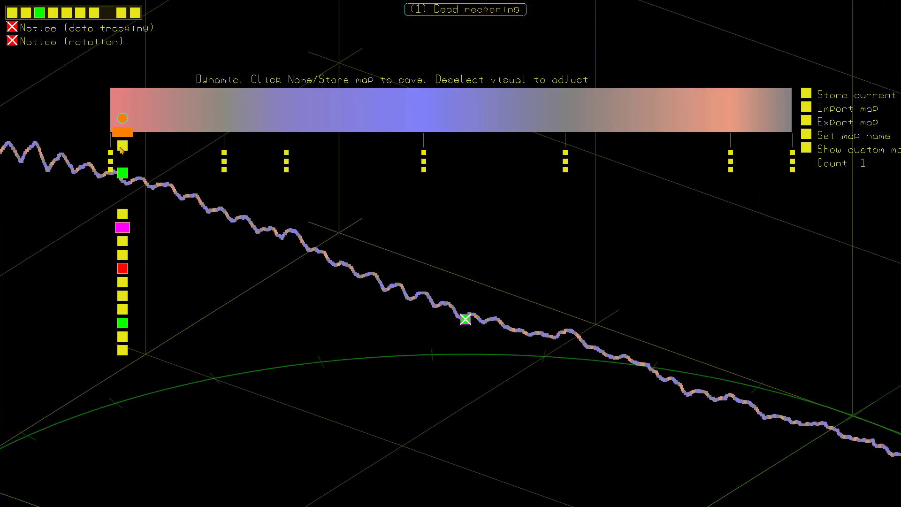
mouse_move(122, 146)
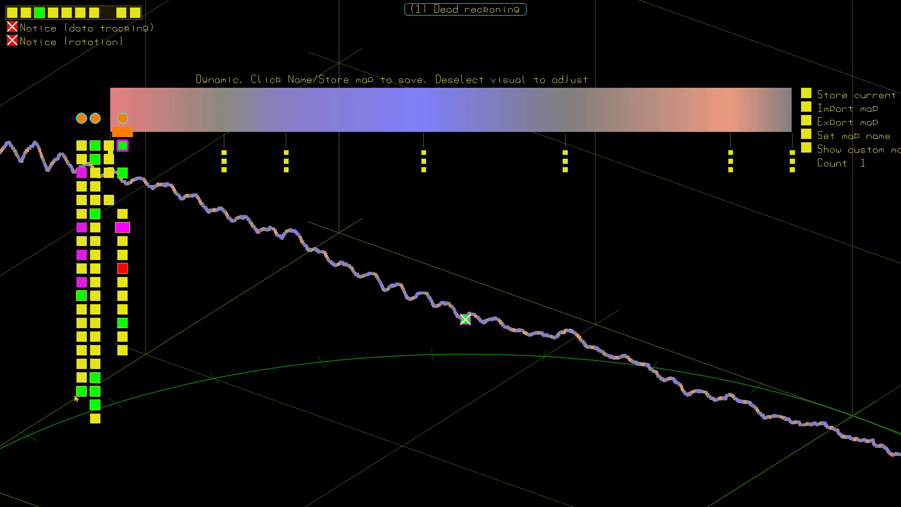
click(81, 392)
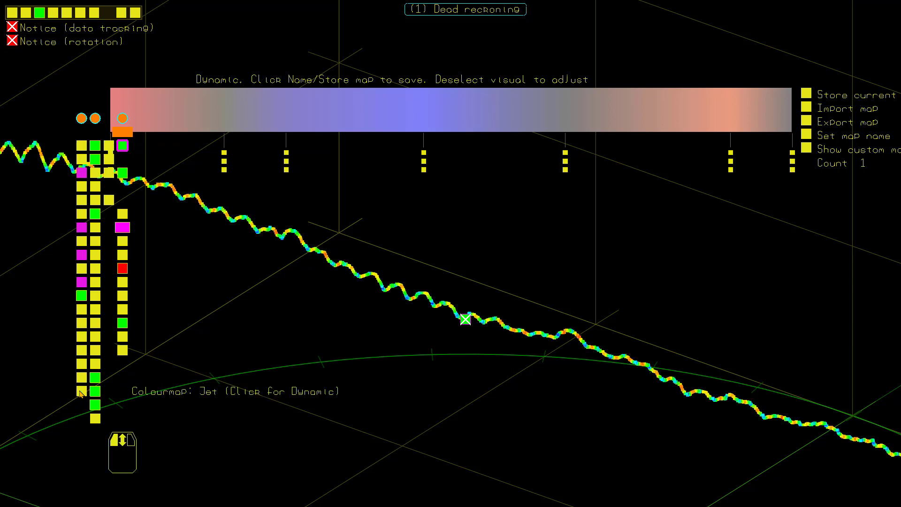
click(80, 392)
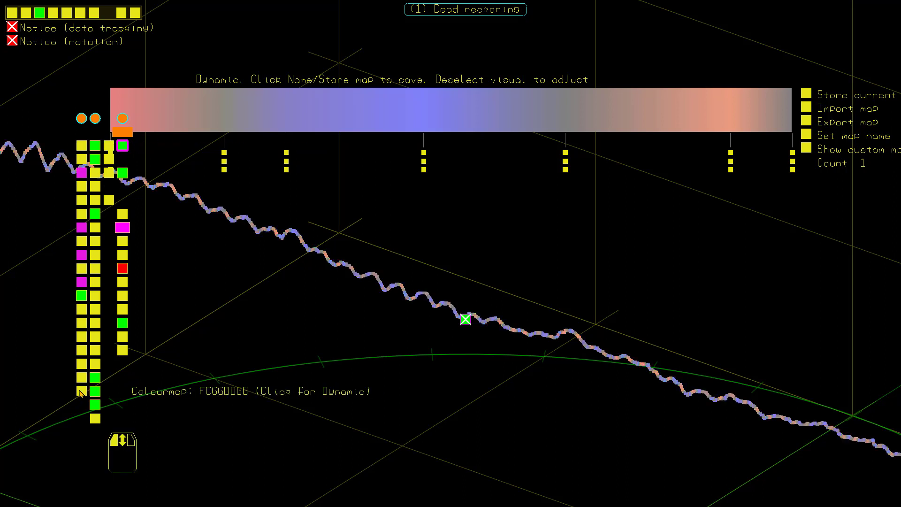
click(81, 392)
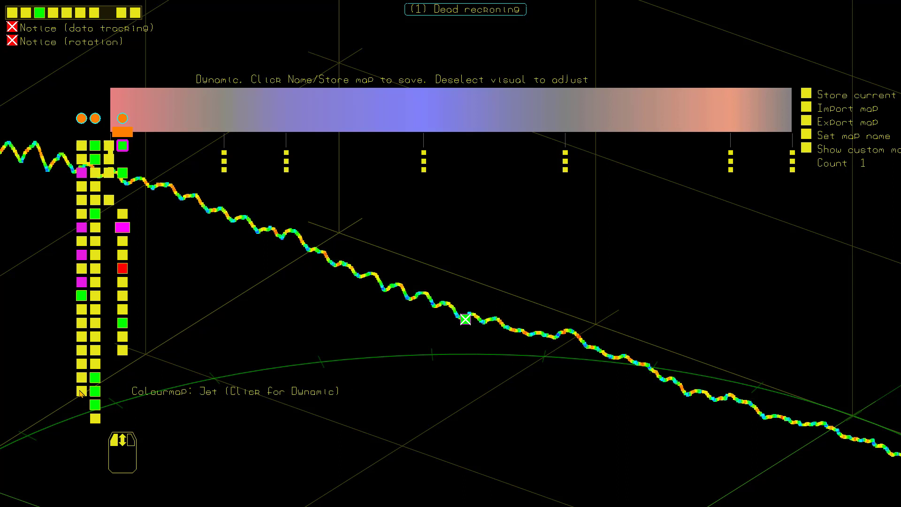
click(82, 391)
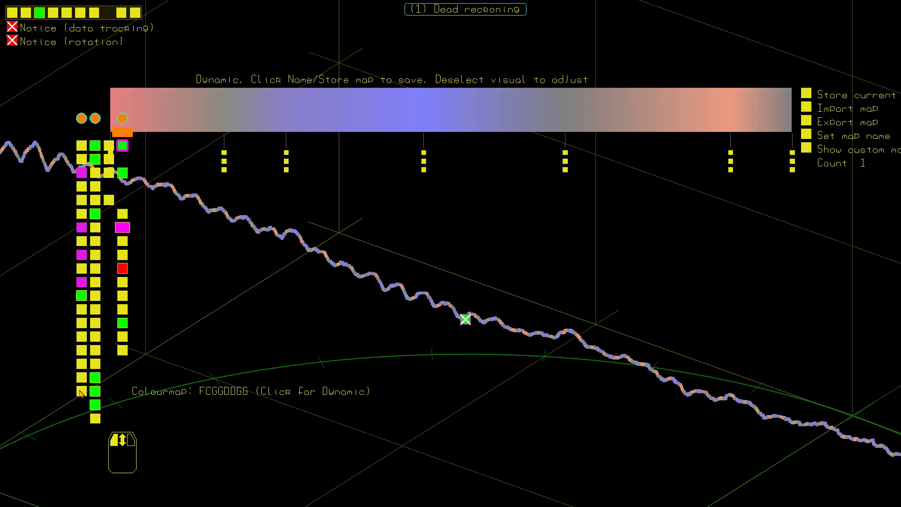
click(80, 392)
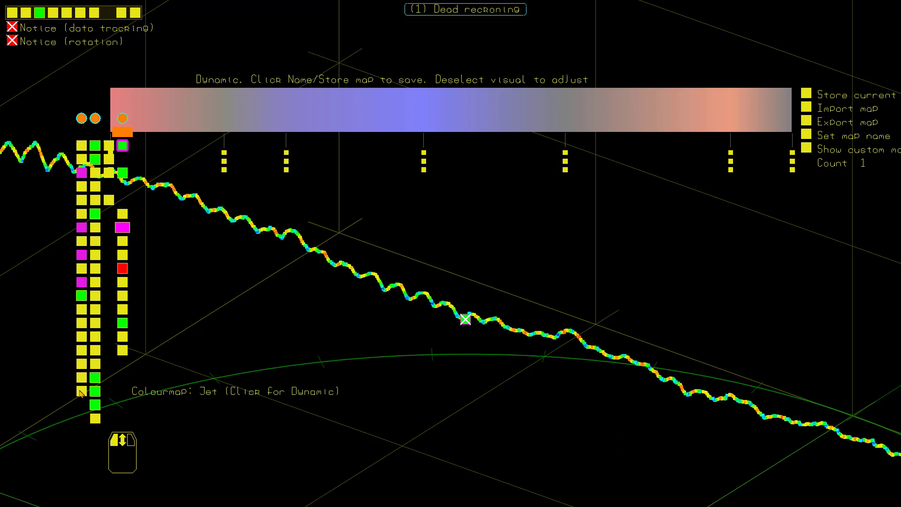
click(81, 392)
click(473, 277)
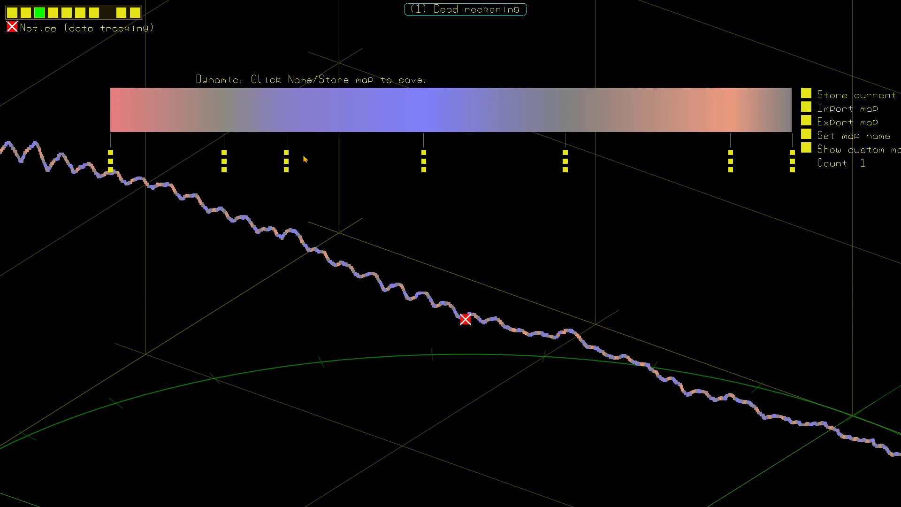
Step: Move the third colour-map node right beside the fourth, switch the track's colourmap back to Dynamic, and deselect the plot
click(286, 156)
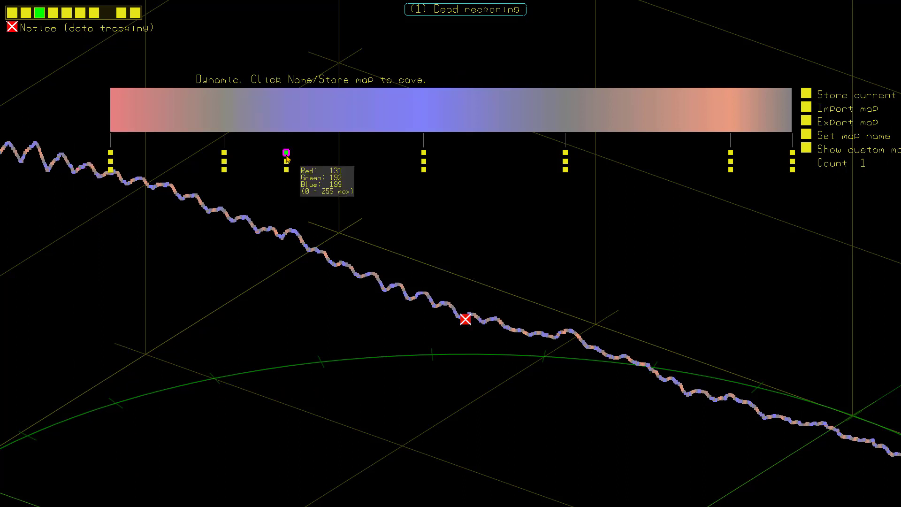
drag(287, 159, 418, 156)
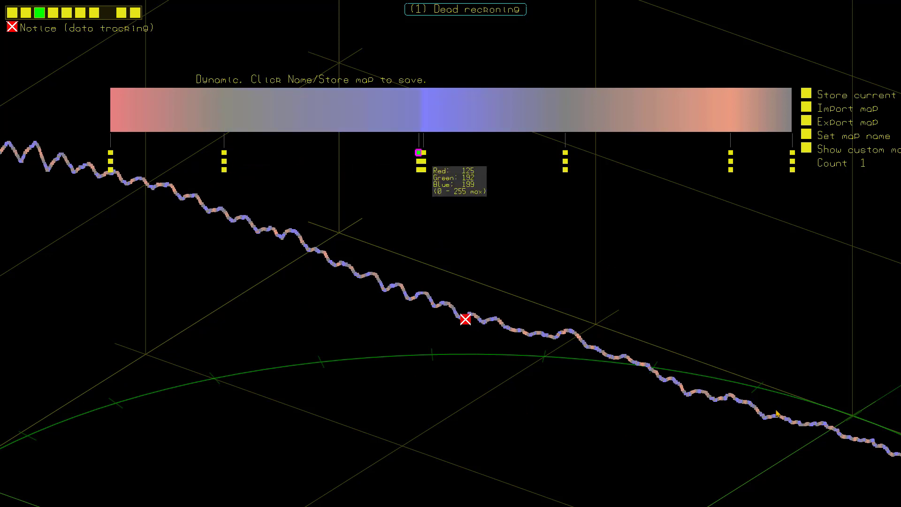
click(464, 319)
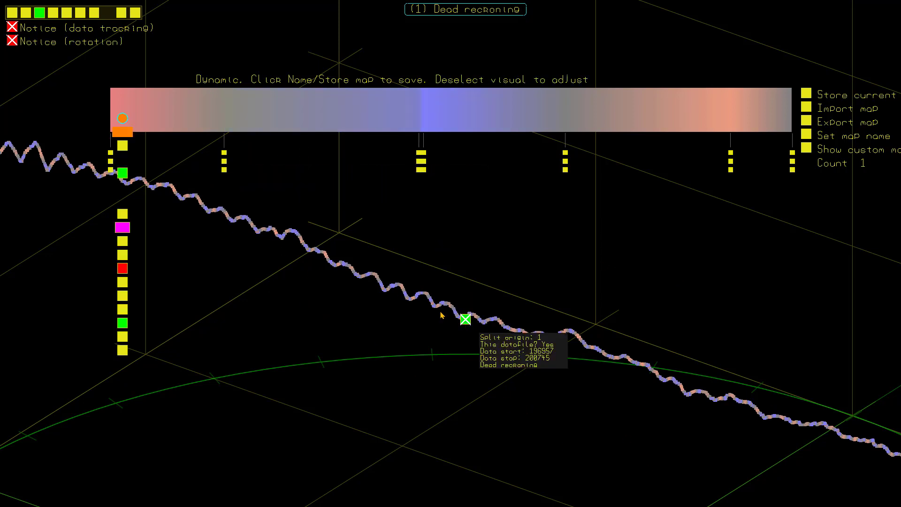
right_click(121, 144)
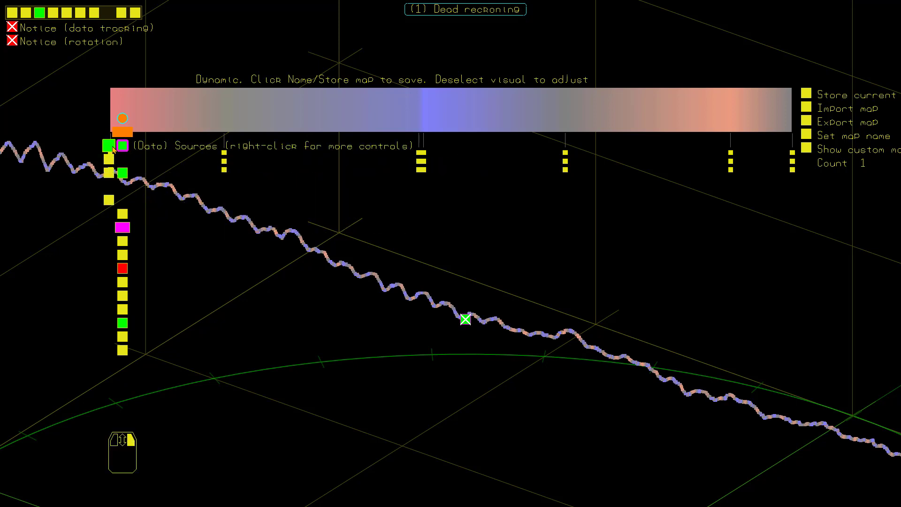
right_click(111, 146)
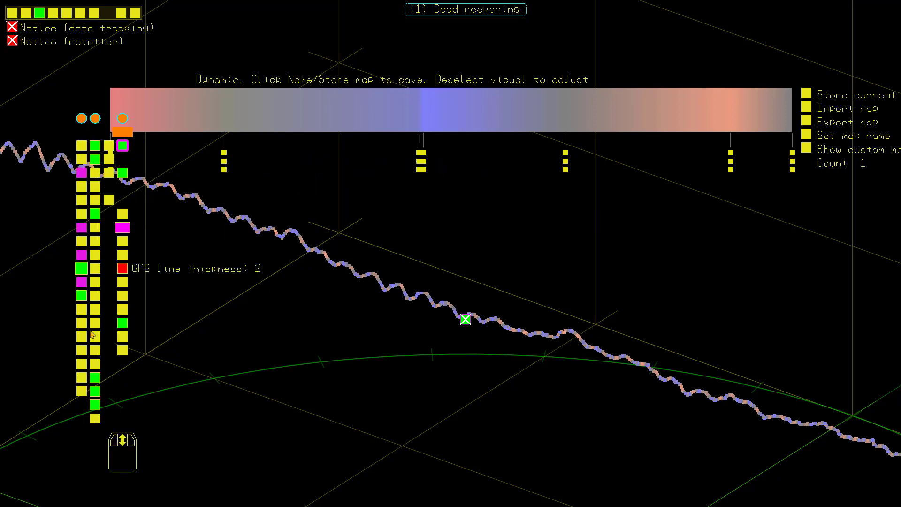
click(83, 391)
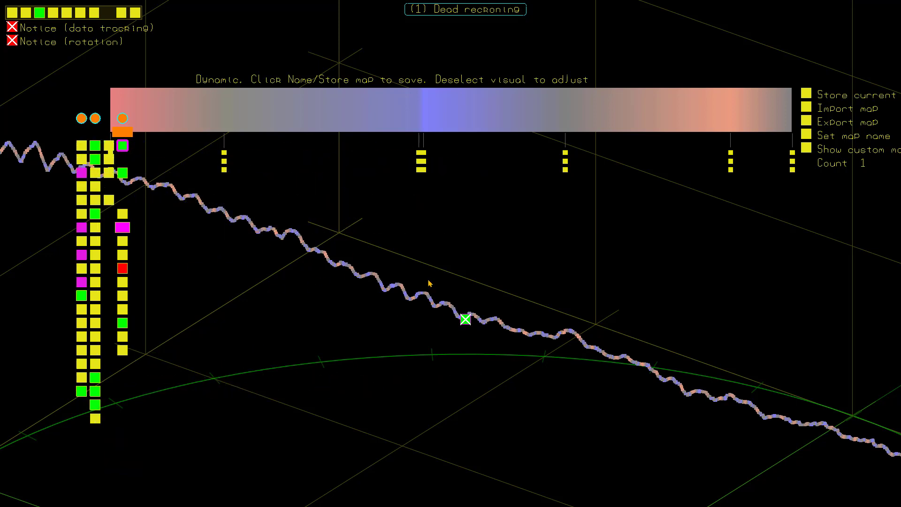
click(444, 255)
Step: Raise the second colour-map node's green value until it is bright green, and reselect the plot
mouse_move(224, 153)
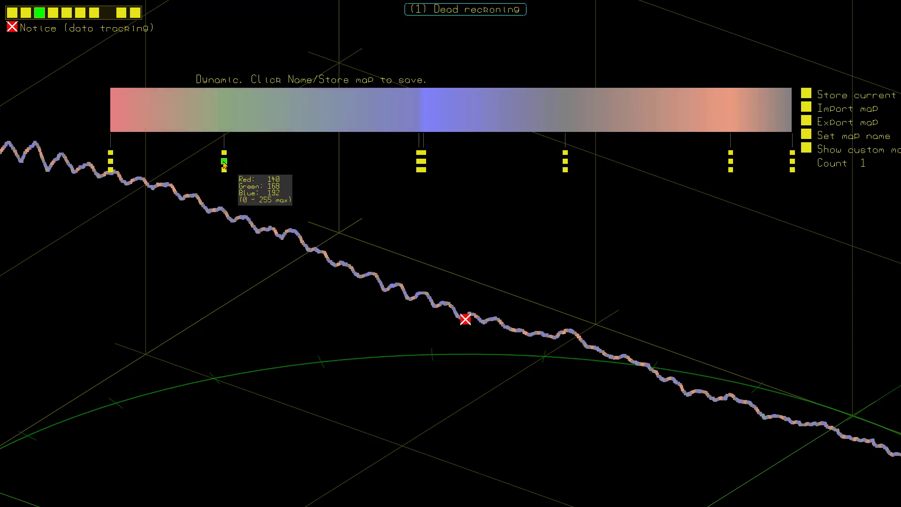
scroll(224, 163, up, 5)
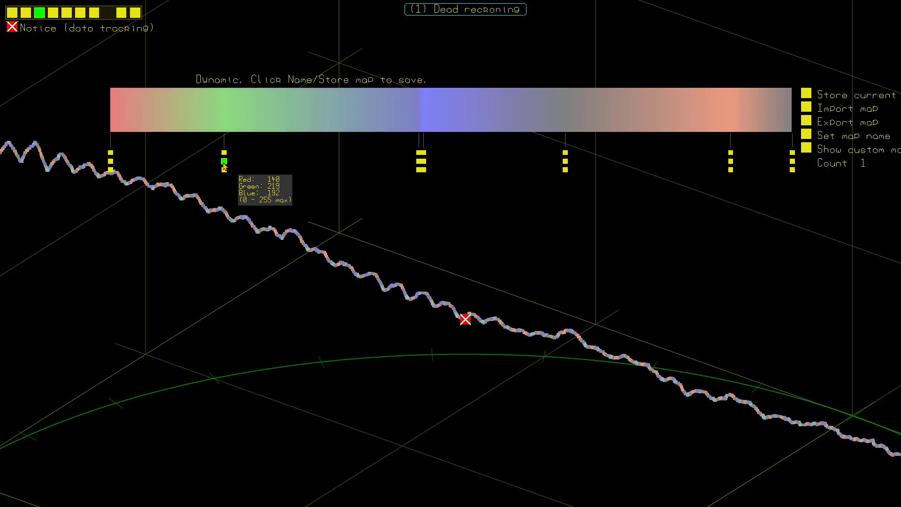
scroll(224, 165, up, 5)
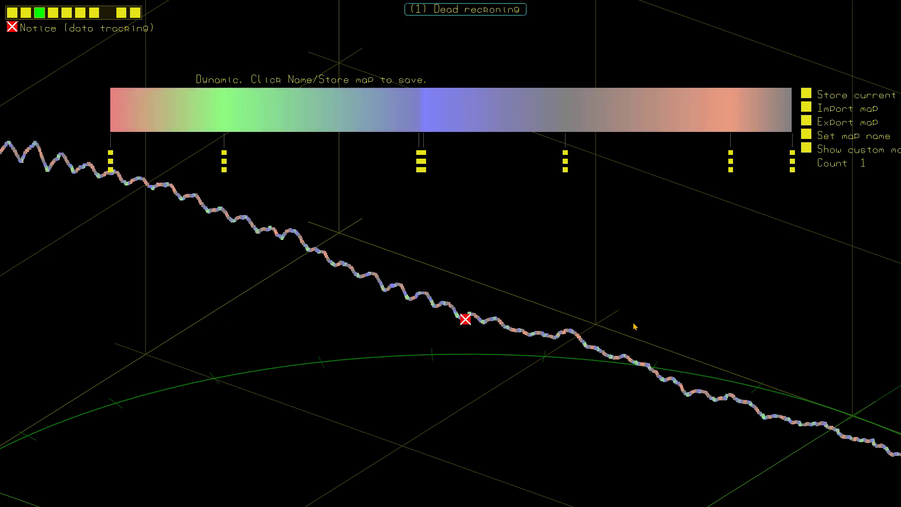
click(465, 319)
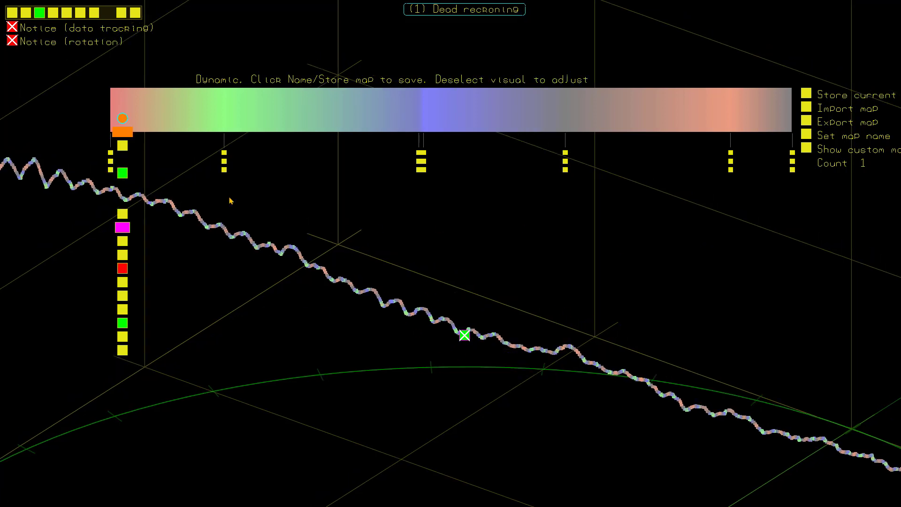